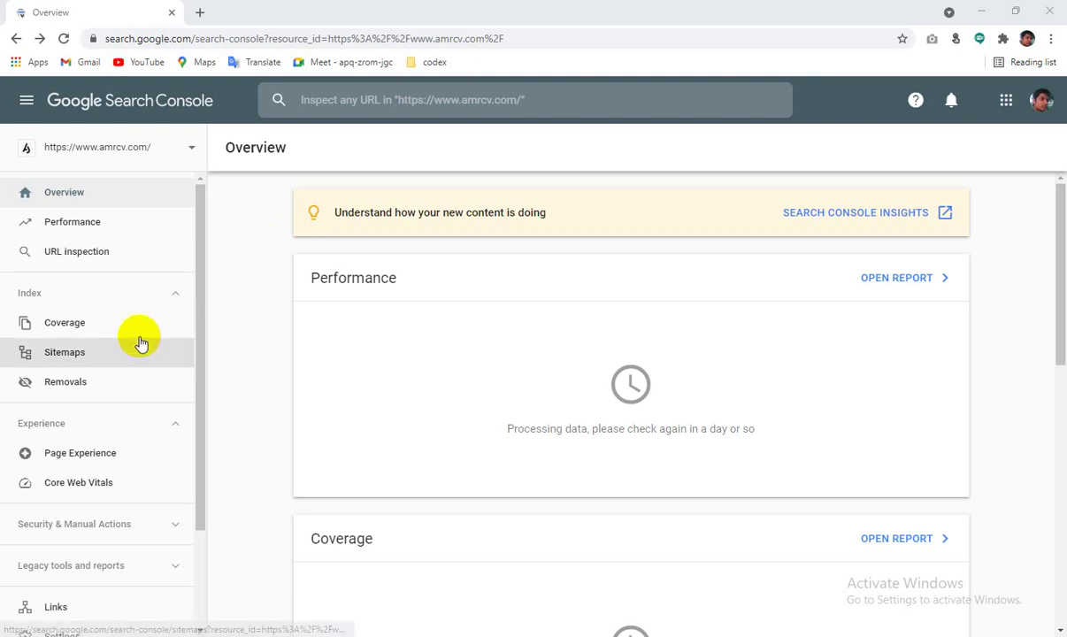
Add a Domain property for yournome.com and postpone its DNS ownership verification.
left_click(194, 150)
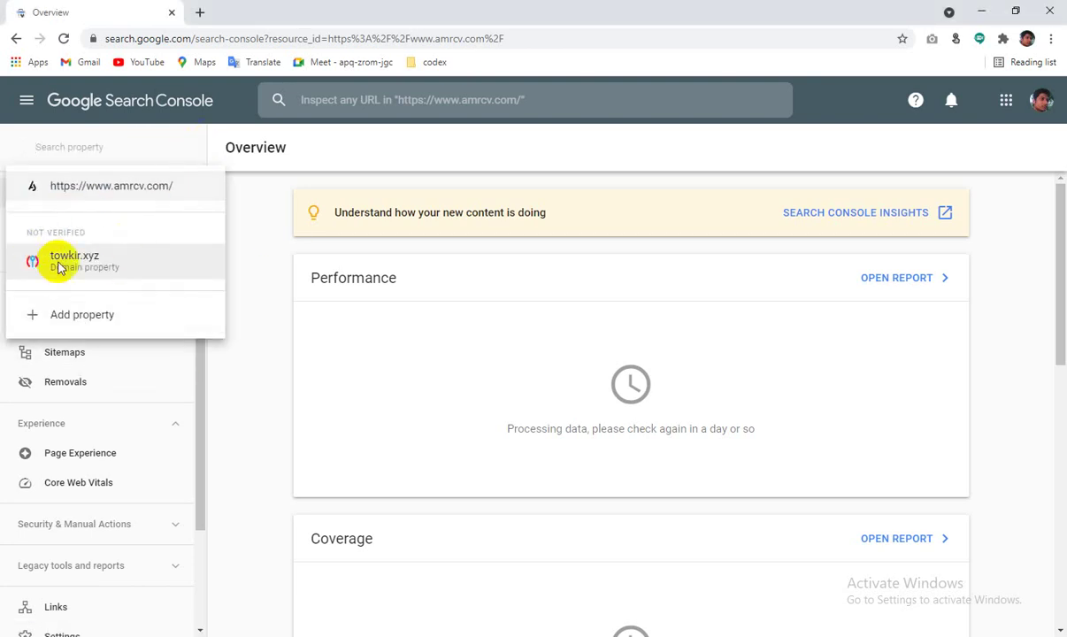
left_click(84, 312)
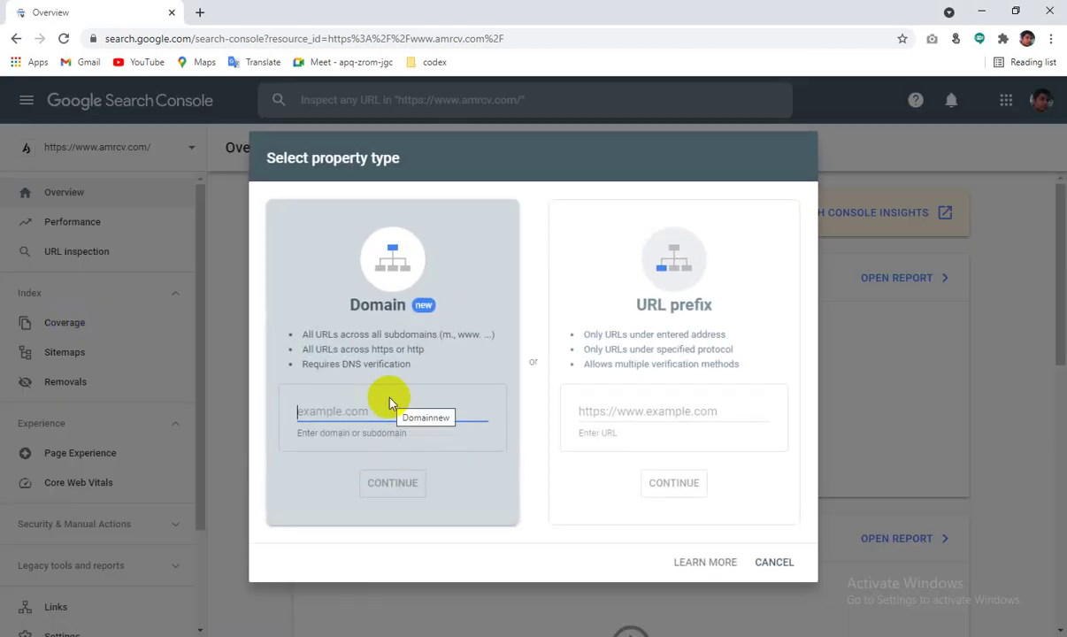
type("you")
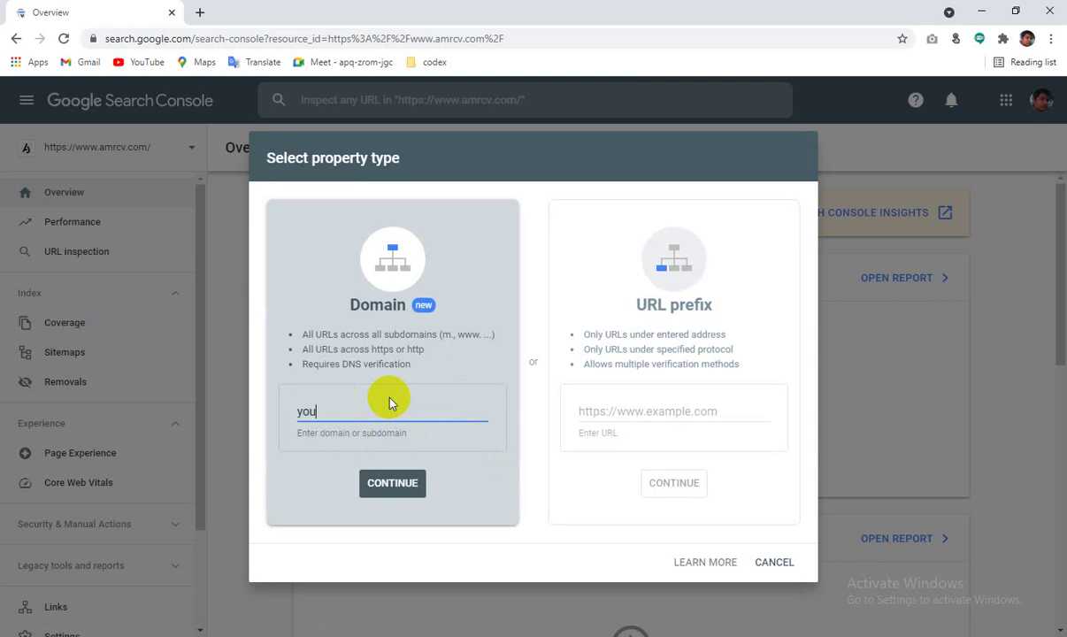
type("rname.com")
left_click(335, 414)
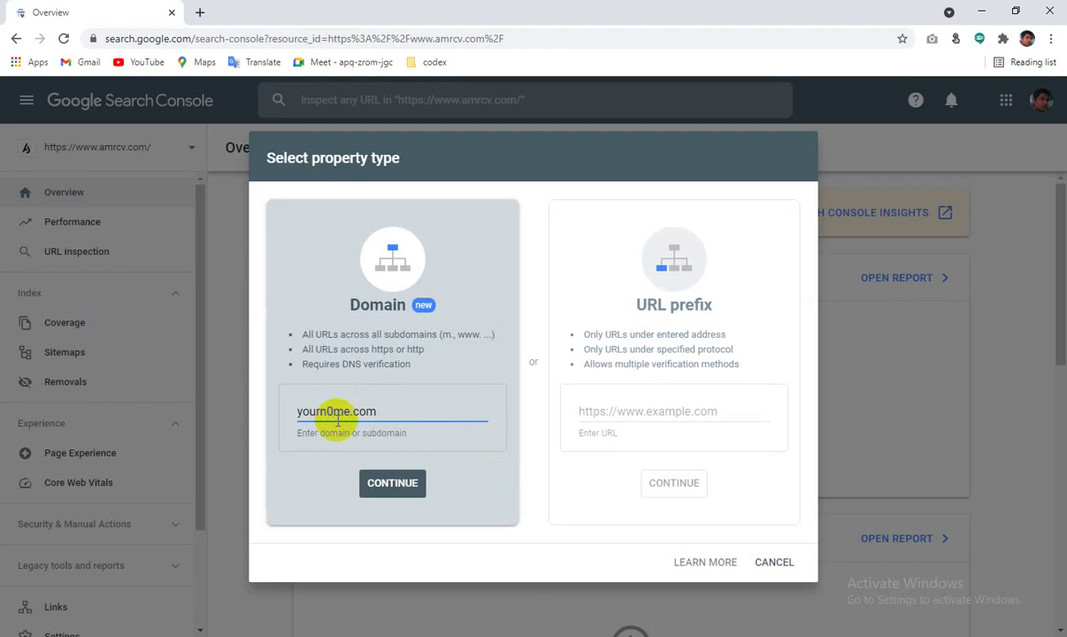
left_click(390, 485)
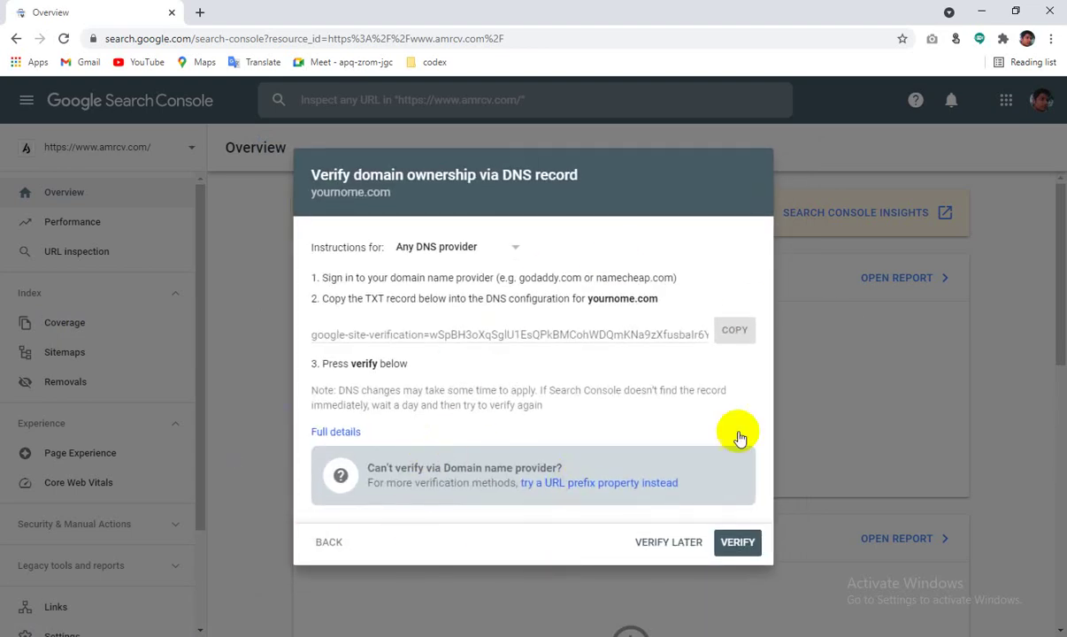
left_click(673, 549)
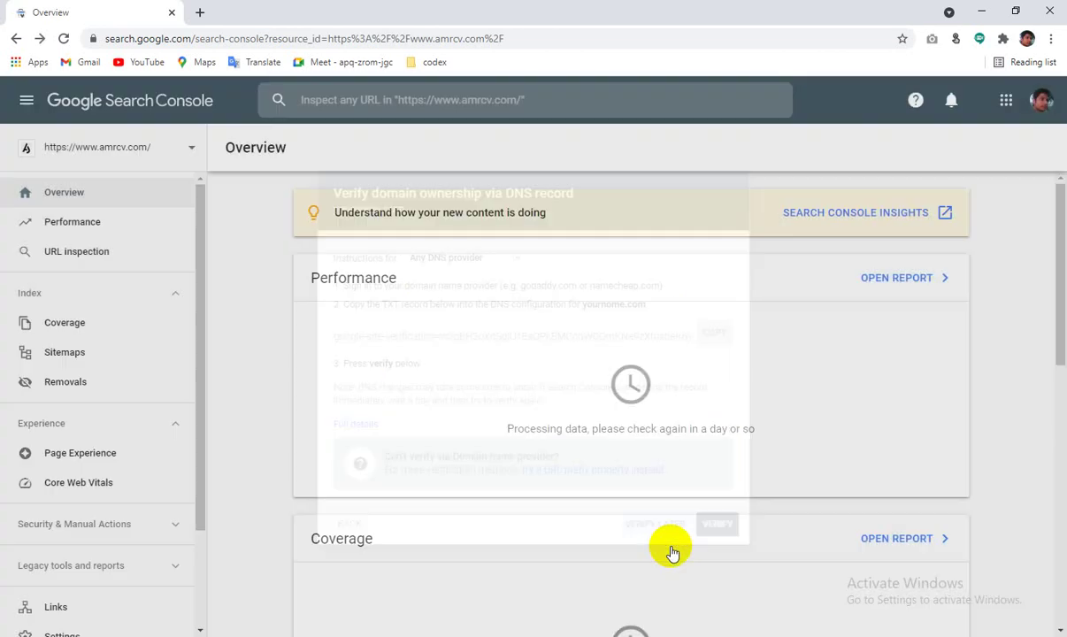
Remove the unverified yournome.com domain property from the account and confirm the removal.
left_click(188, 156)
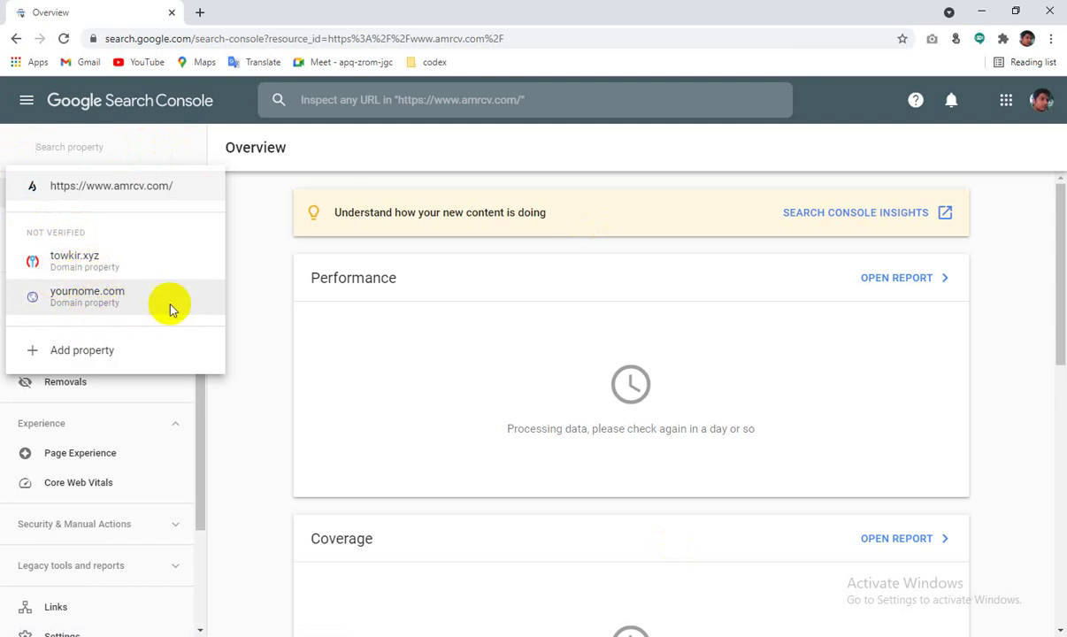
left_click(80, 298)
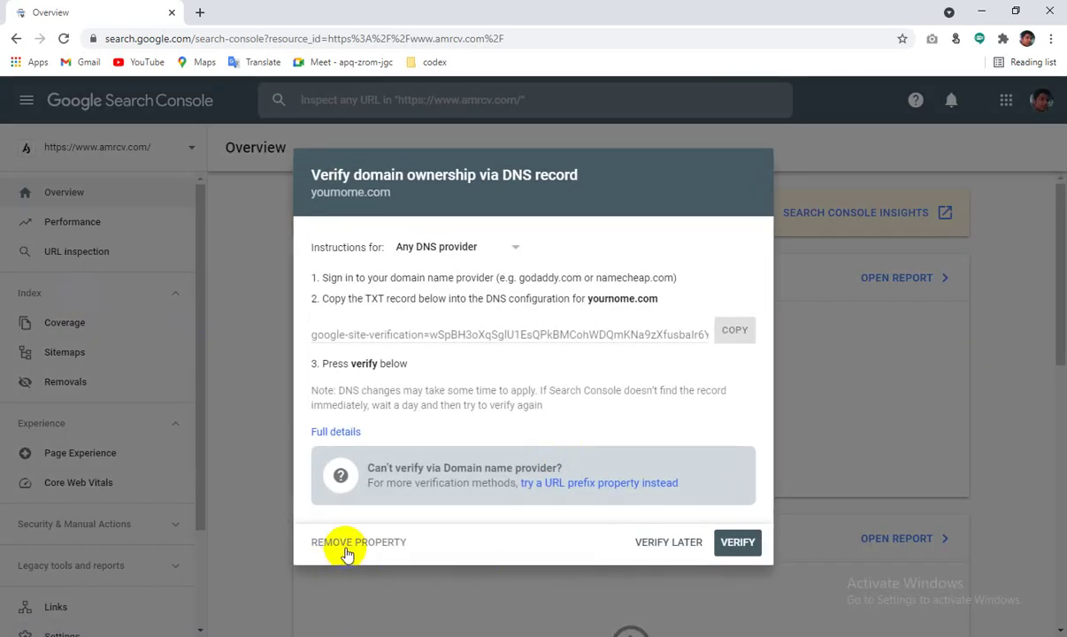
left_click(362, 543)
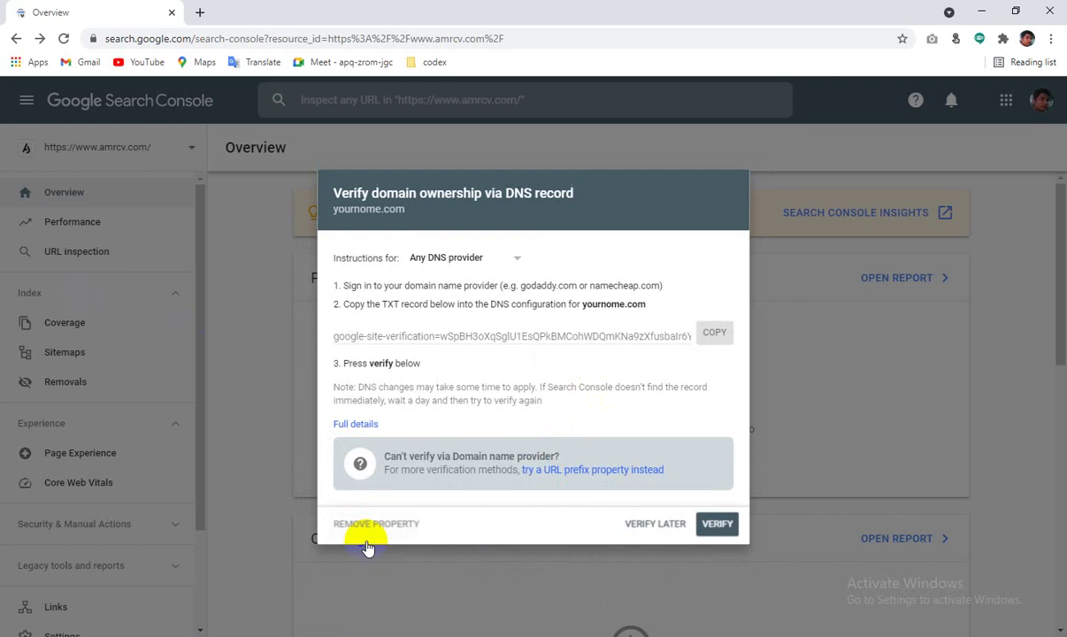
left_click(723, 405)
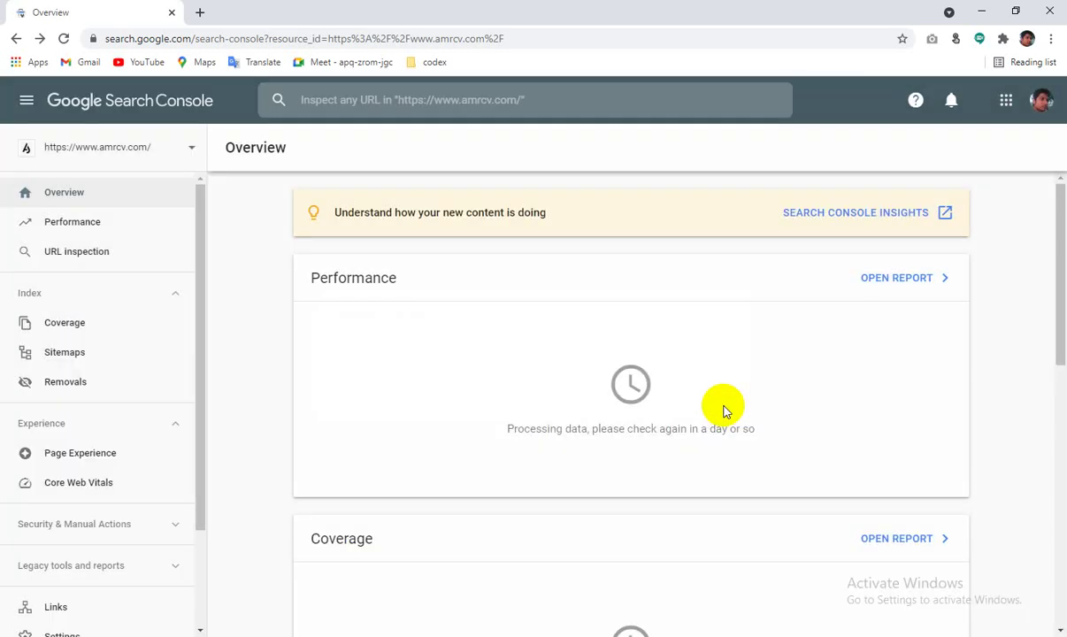
Remove the unverified towkir.xyz domain property from the account and confirm the removal.
left_click(182, 149)
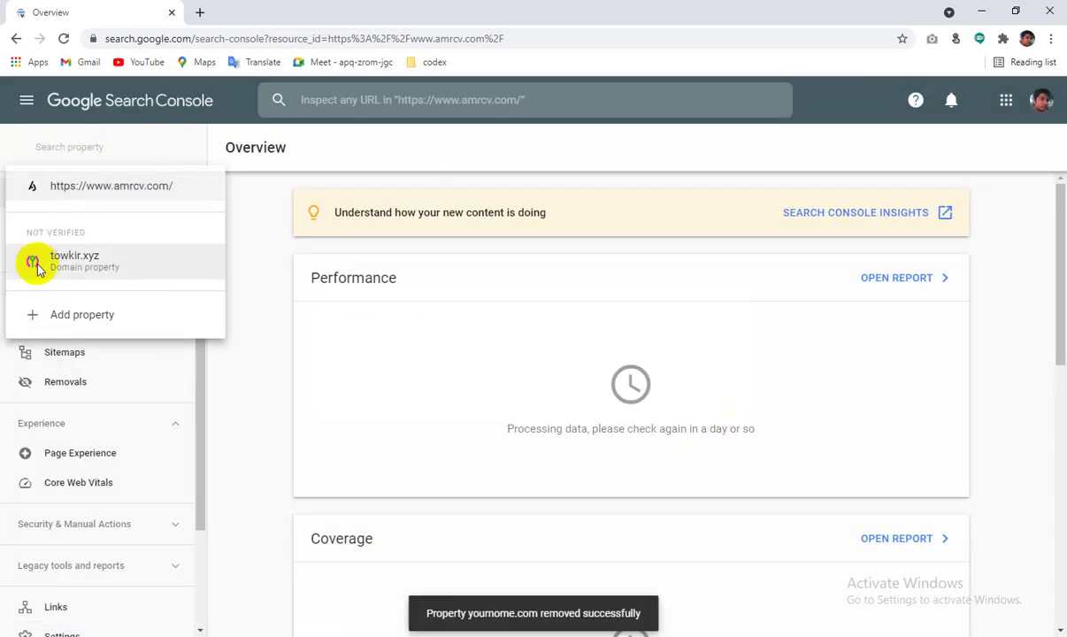
left_click(74, 262)
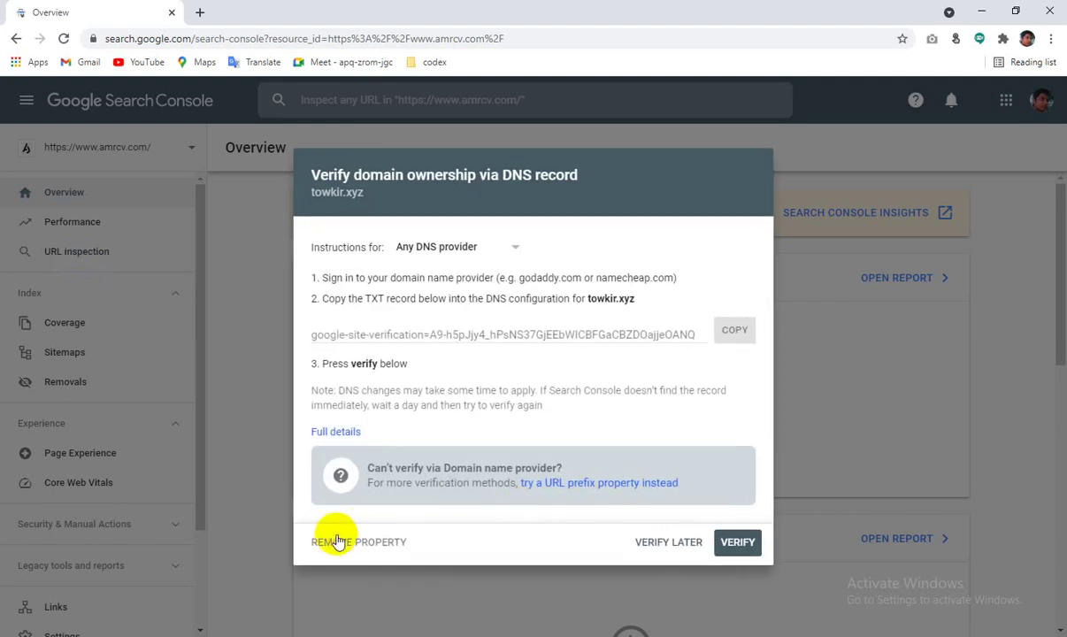
left_click(337, 541)
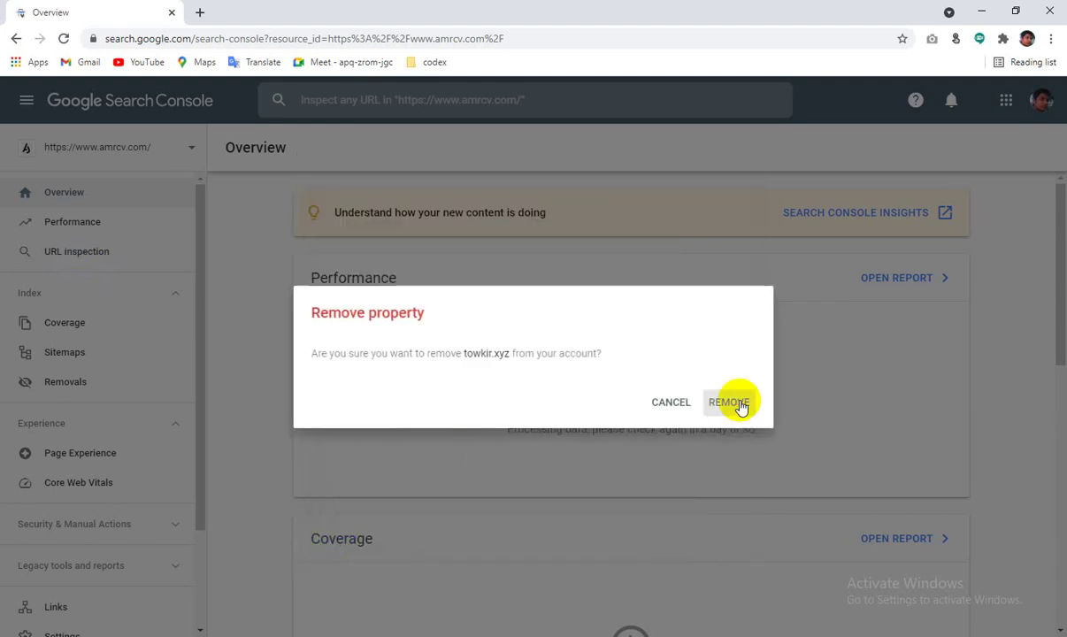
left_click(739, 404)
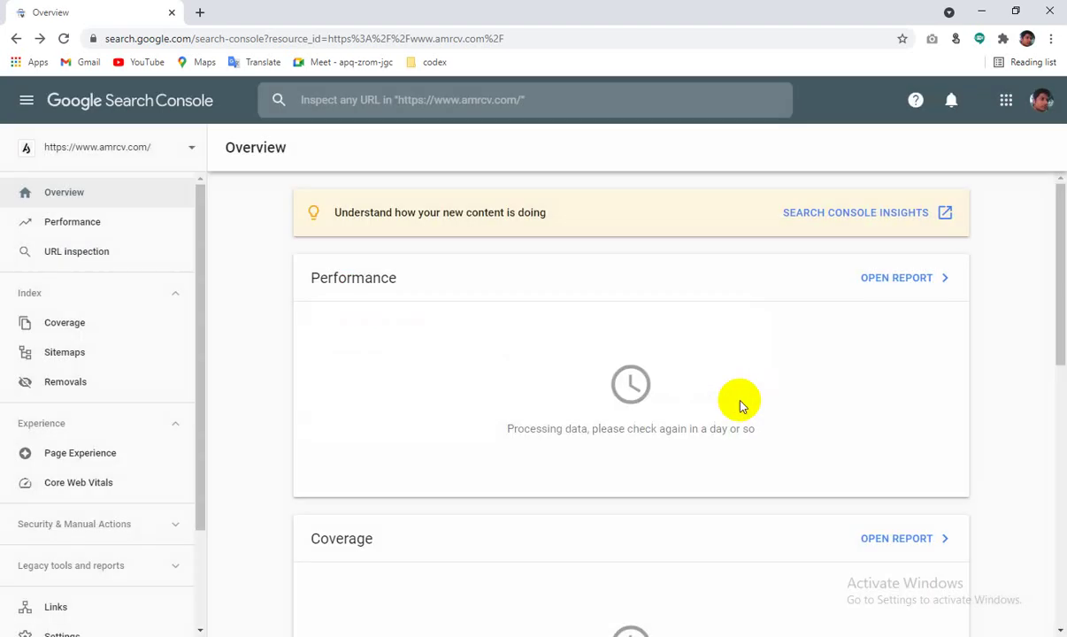
left_click(133, 152)
left_click(80, 185)
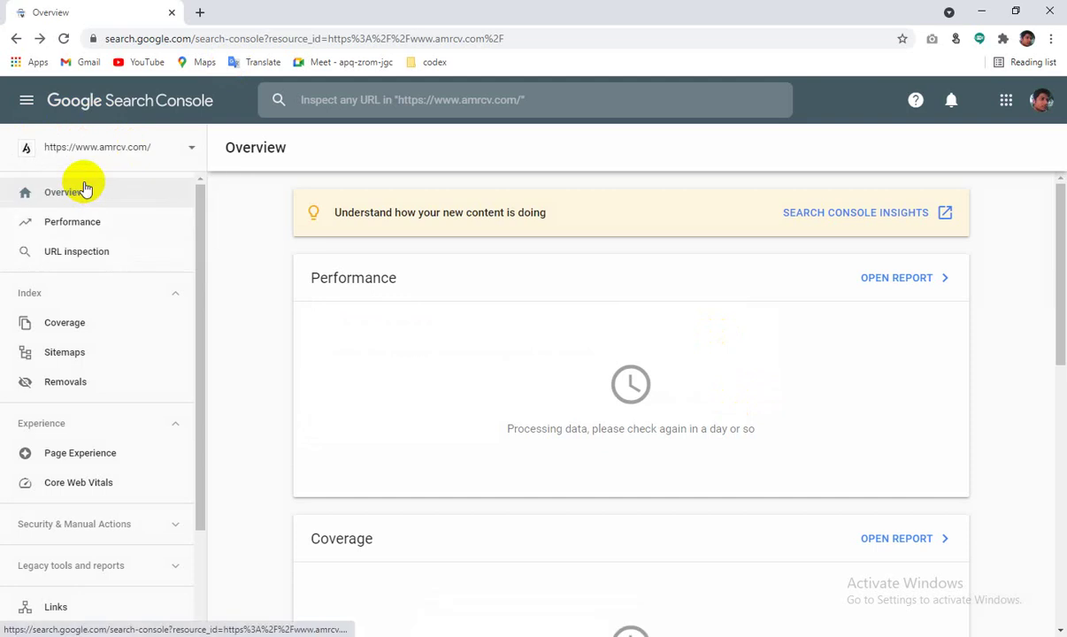
left_click(120, 148)
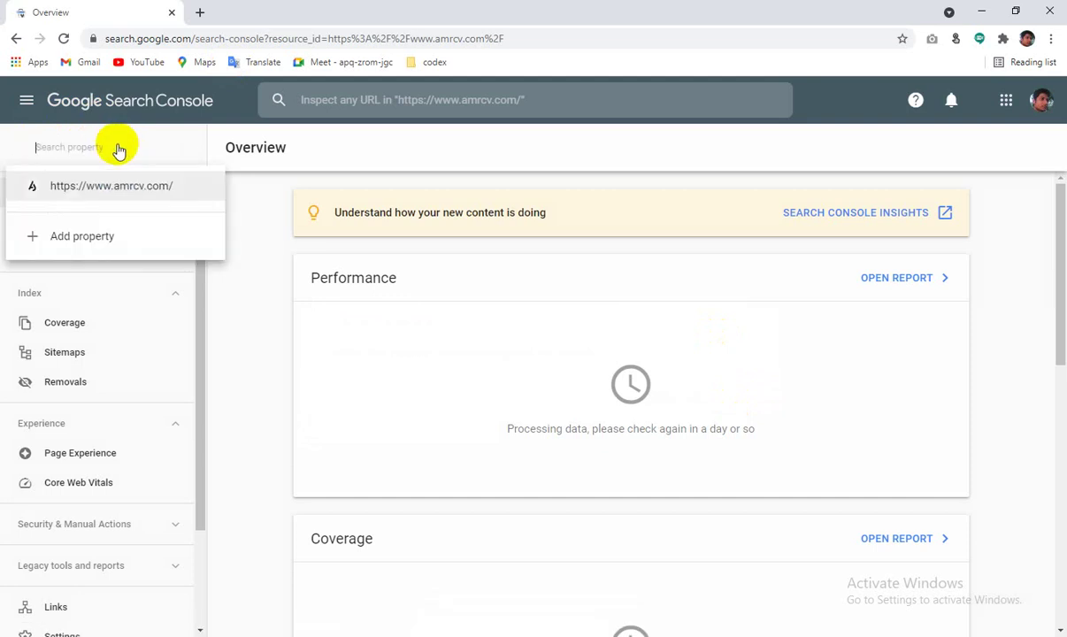
left_click(86, 187)
left_click(194, 150)
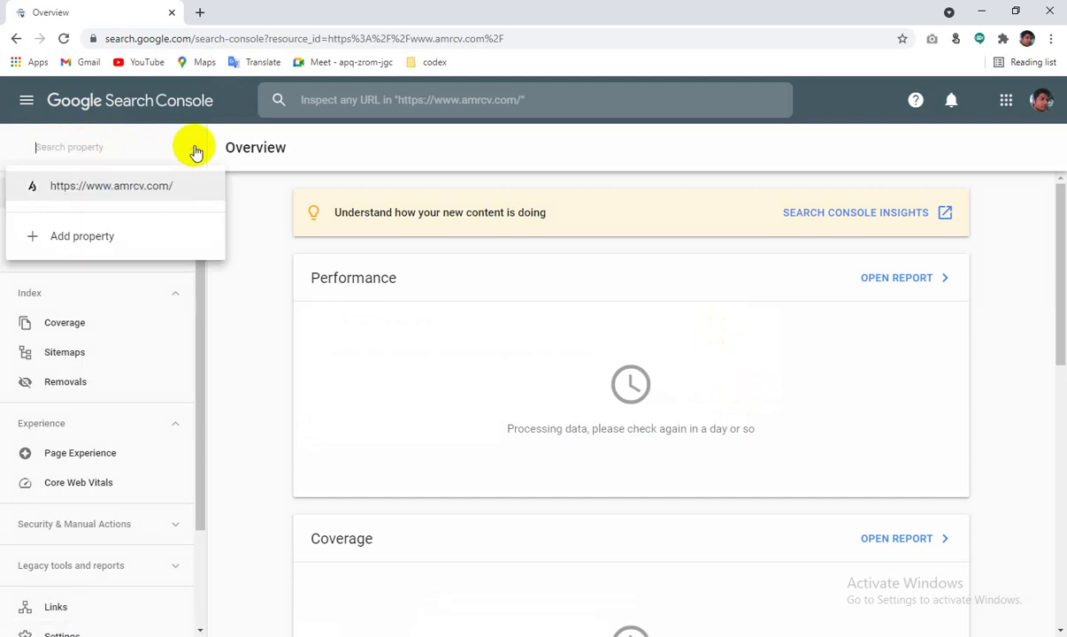
left_click(112, 187)
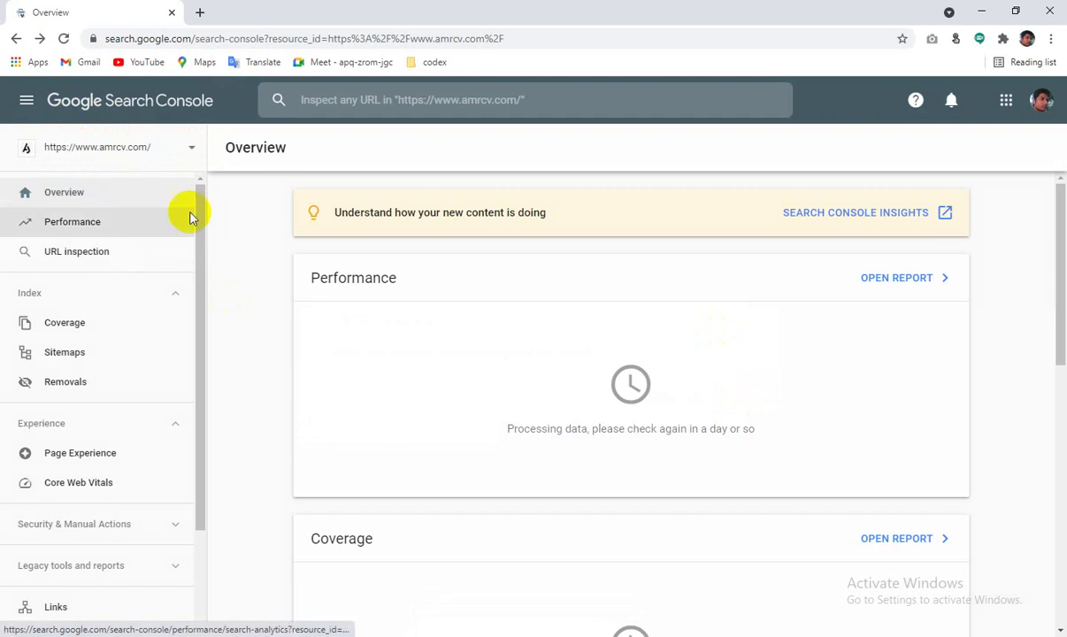
scroll(748, 498, "down", 4)
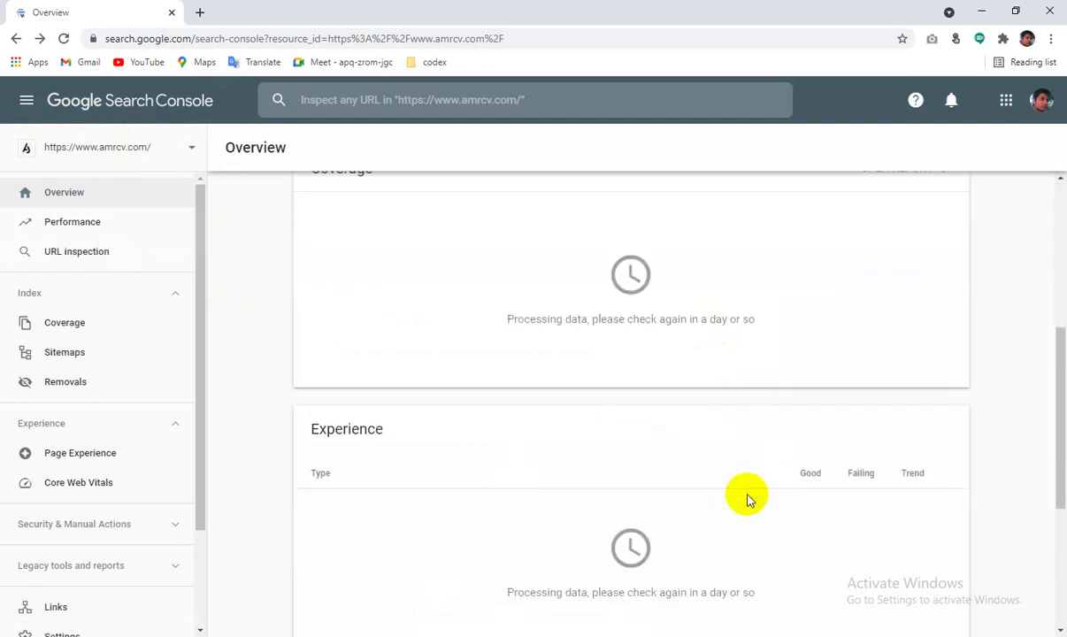
scroll(748, 498, "down", 3)
scroll(748, 498, "up", 8)
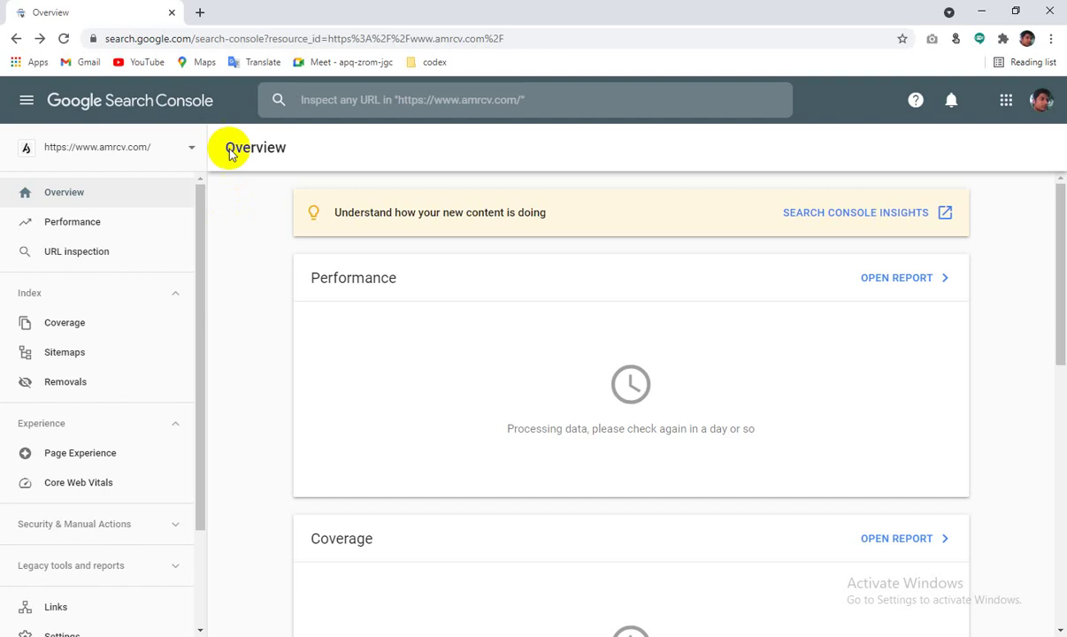
scroll(245, 324, "down", 5)
scroll(72, 434, "down", 3)
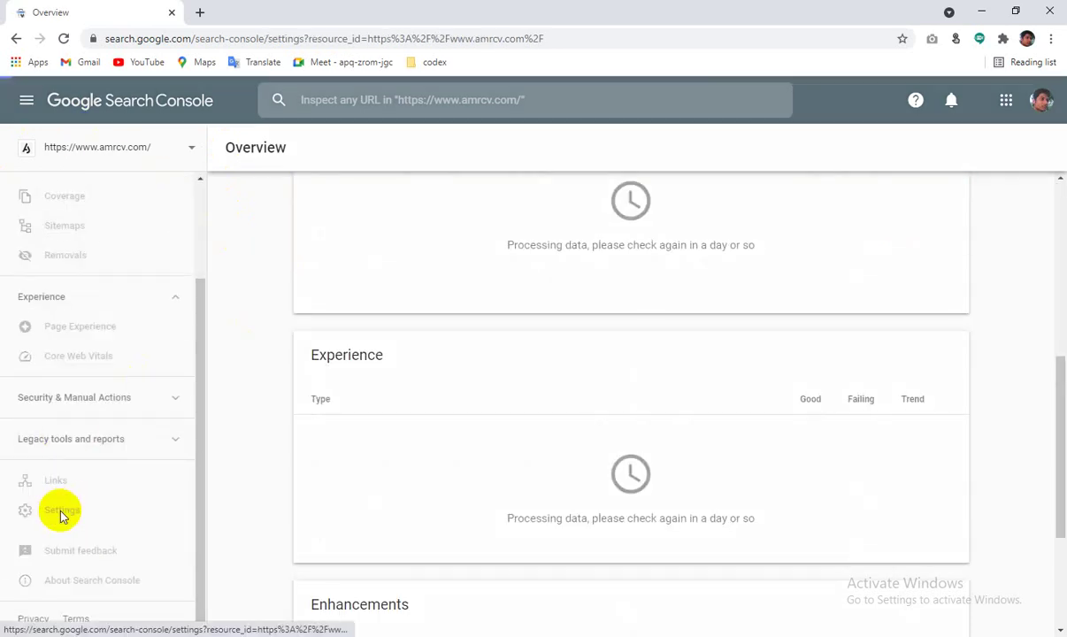
left_click(58, 511)
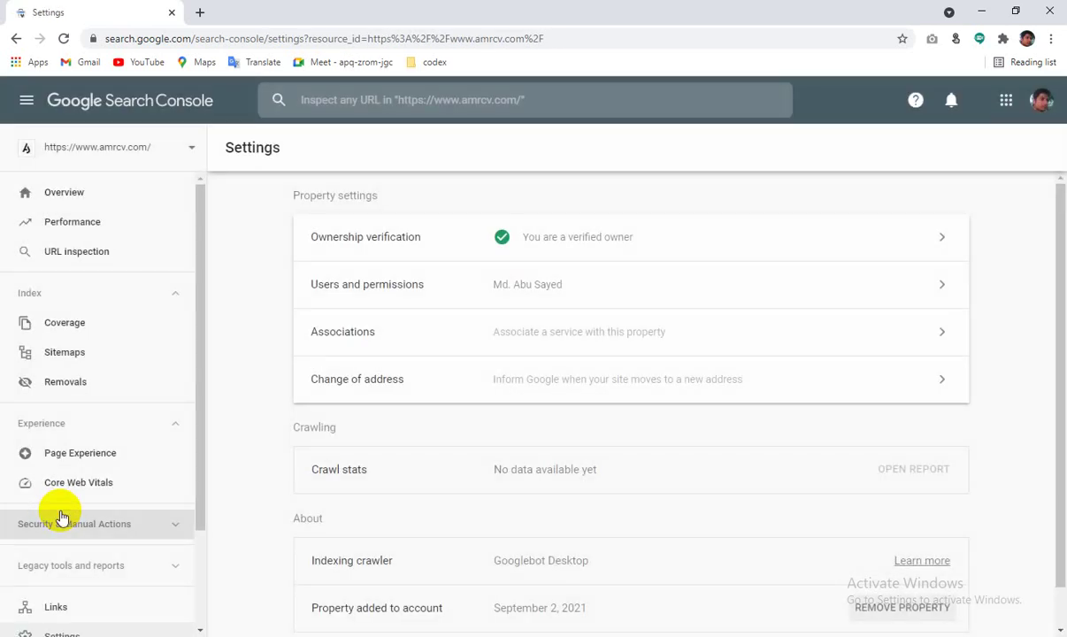
scroll(522, 484, "down", 1)
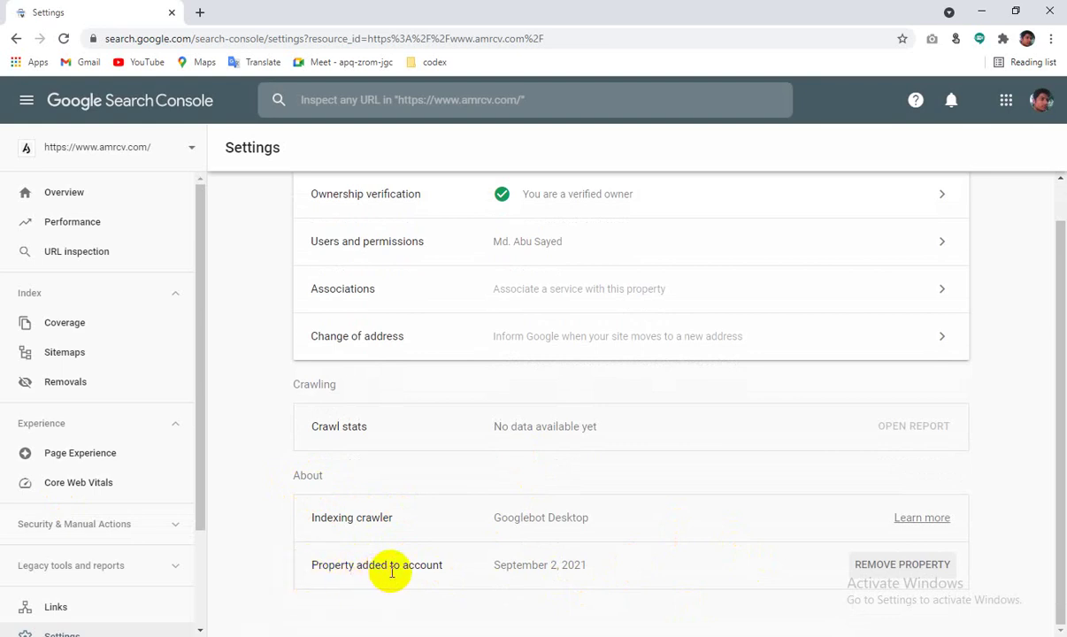
left_click(880, 567)
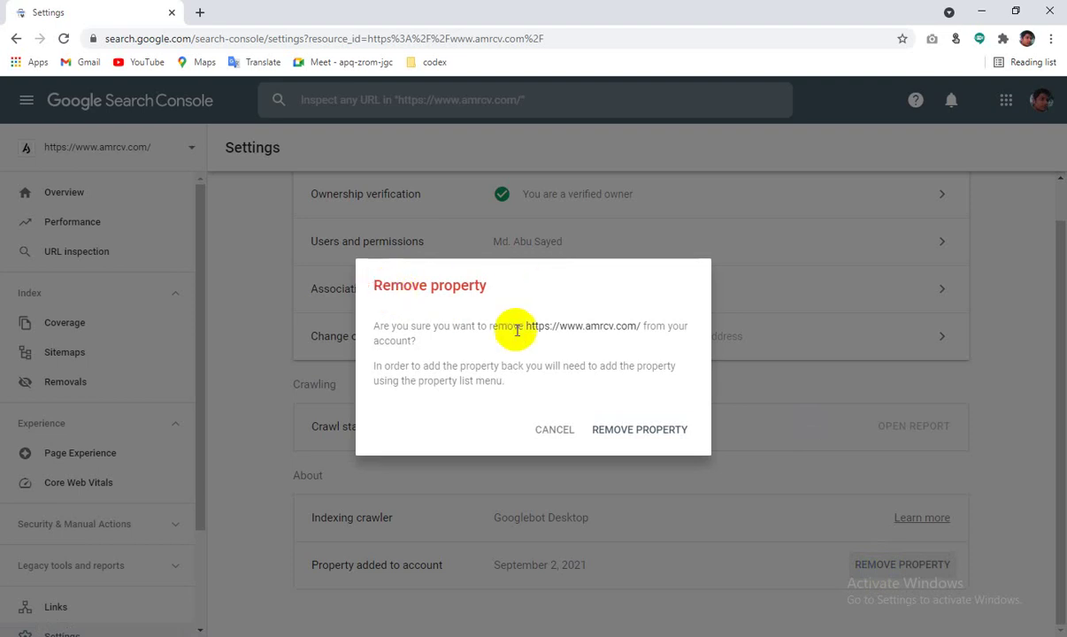
left_click(624, 431)
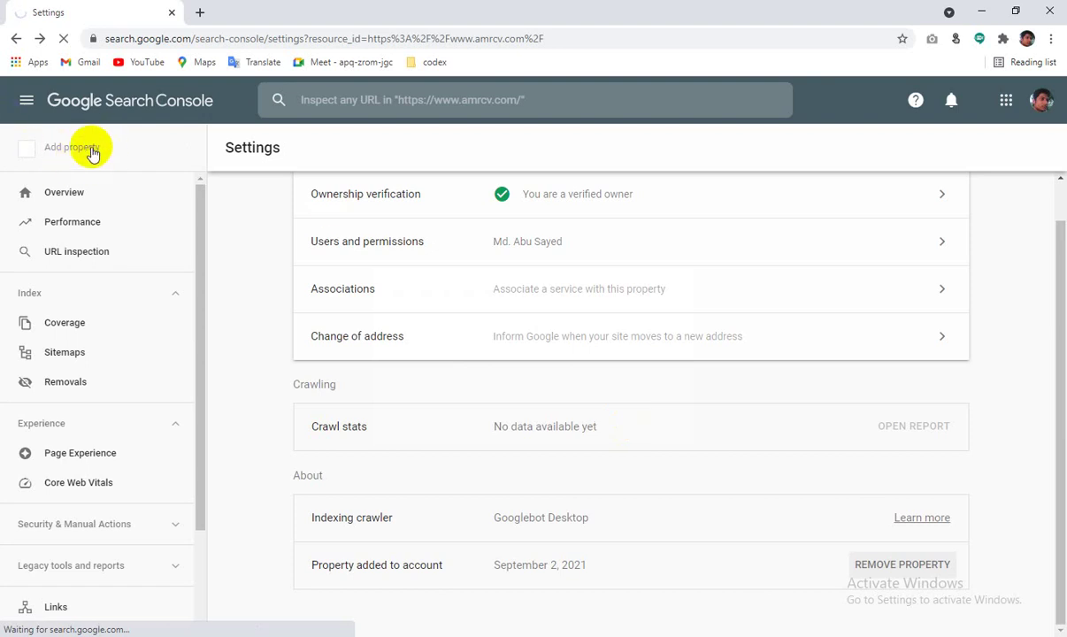
scroll(404, 316, "up", 1)
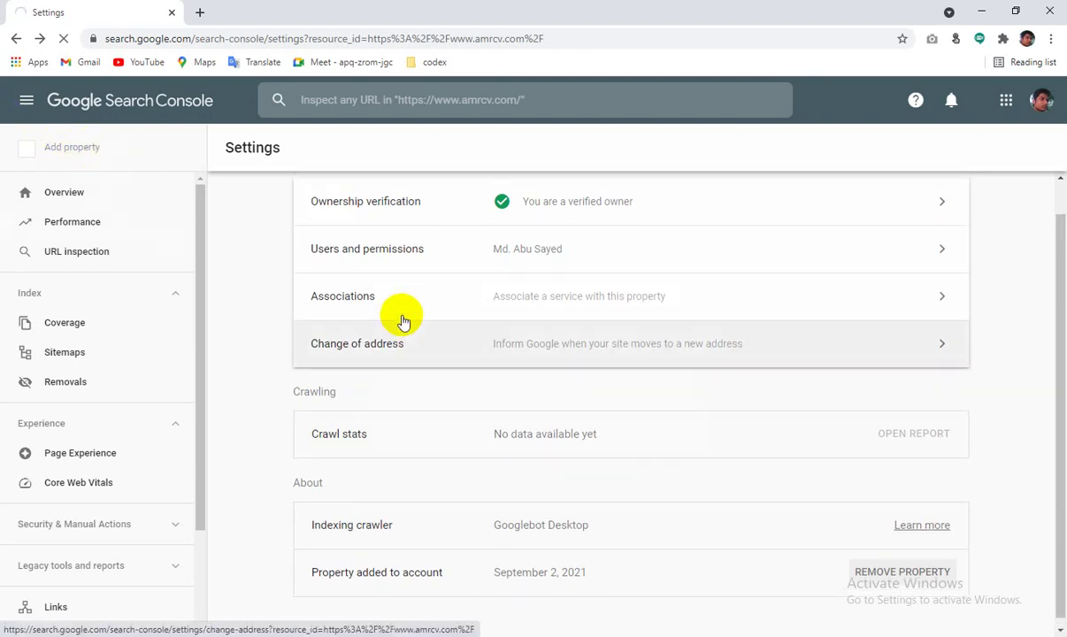